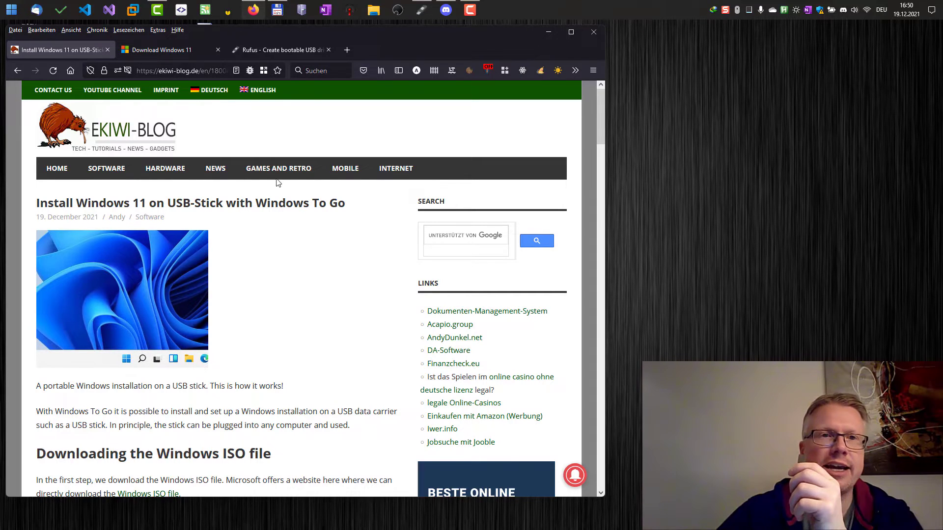
Step: Skim the Windows To Go blog article, then switch to the Download Windows 11 tab
{"action": "left_click_drag", "start_coordinate": [259, 205], "coordinate": [360, 211]}
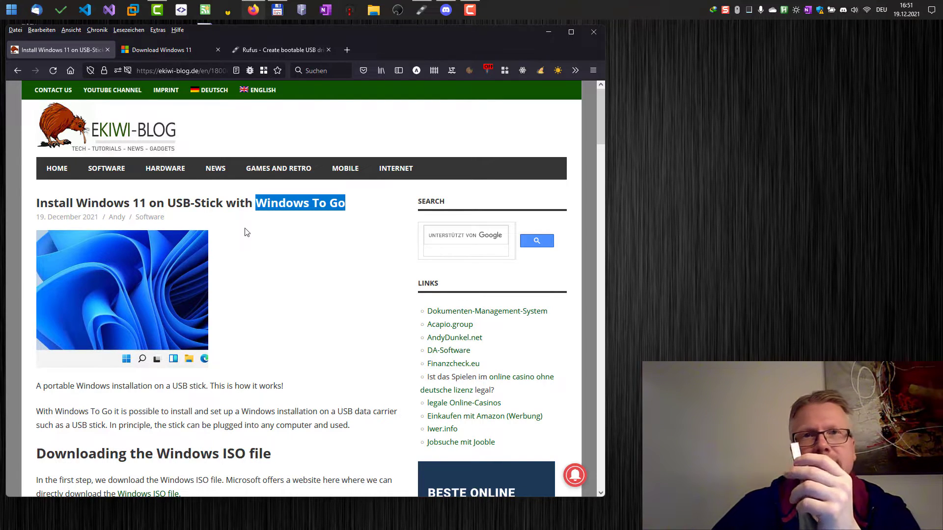
{"action": "left_click", "coordinate": [255, 276]}
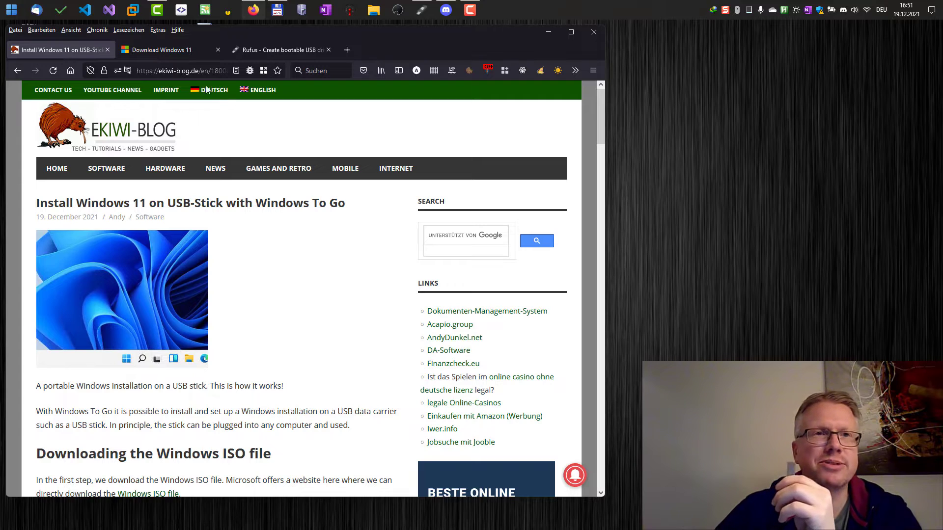
{"action": "left_click", "coordinate": [196, 54]}
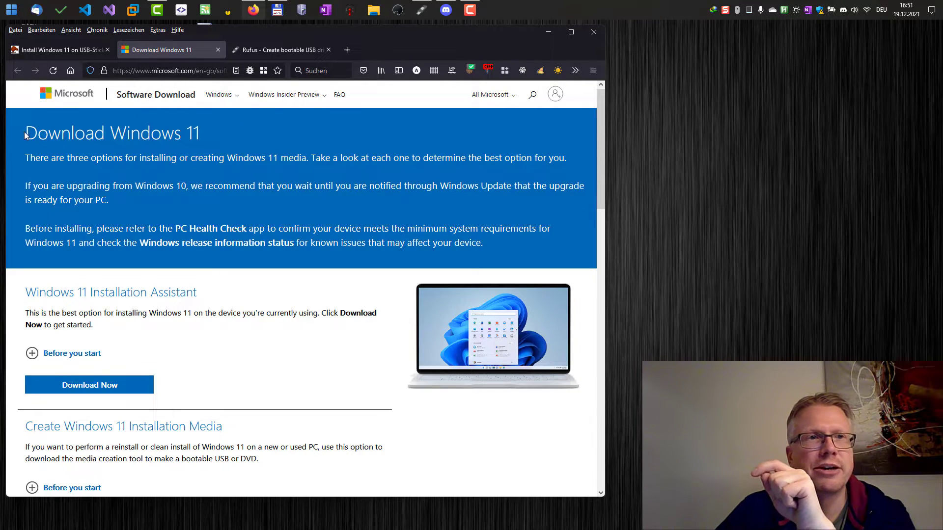
Step: Pick Windows 11 in the Disk Image (ISO) section and request its download
{"action": "left_click_drag", "start_coordinate": [24, 131], "coordinate": [202, 128]}
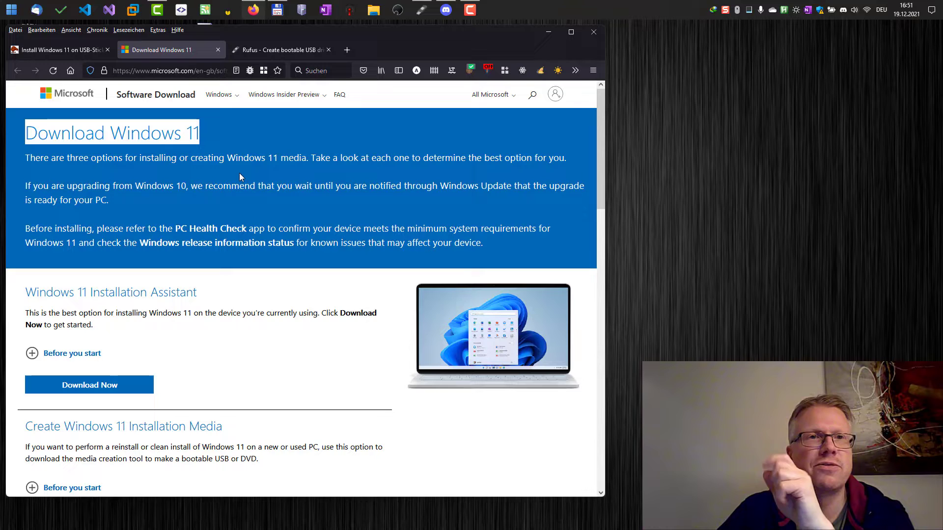
{"action": "scroll", "coordinate": [254, 173], "scroll_direction": "down", "scroll_amount": 7}
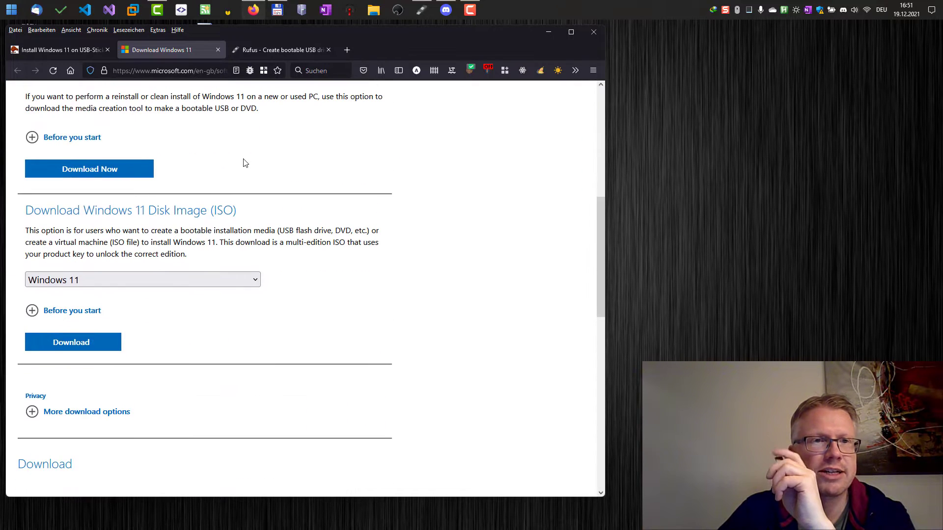
{"action": "left_click", "coordinate": [86, 49]}
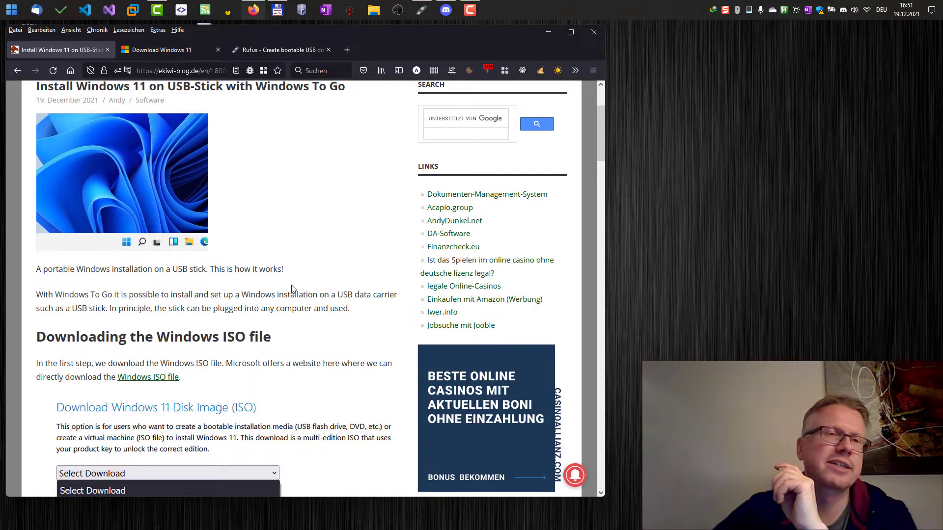
{"action": "left_click", "coordinate": [157, 50]}
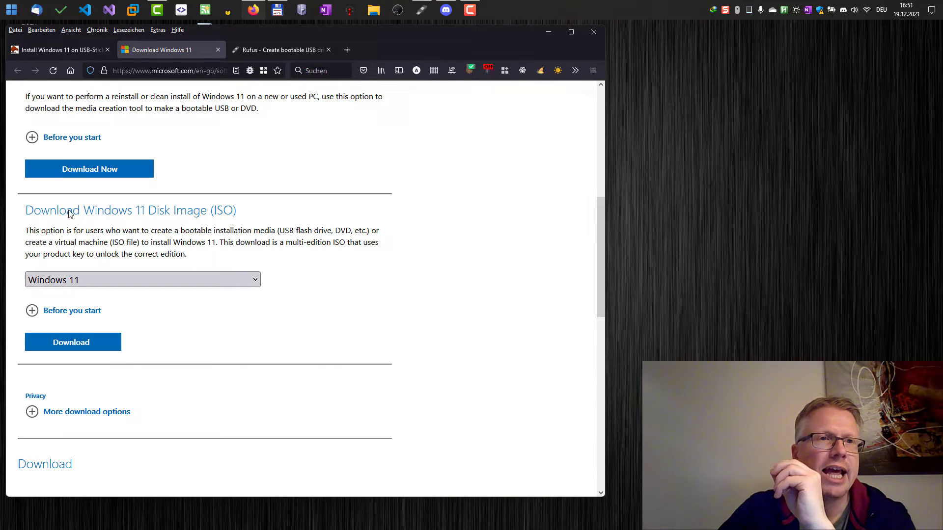
{"action": "left_click_drag", "start_coordinate": [23, 212], "coordinate": [101, 311]}
{"action": "left_click", "coordinate": [151, 220]}
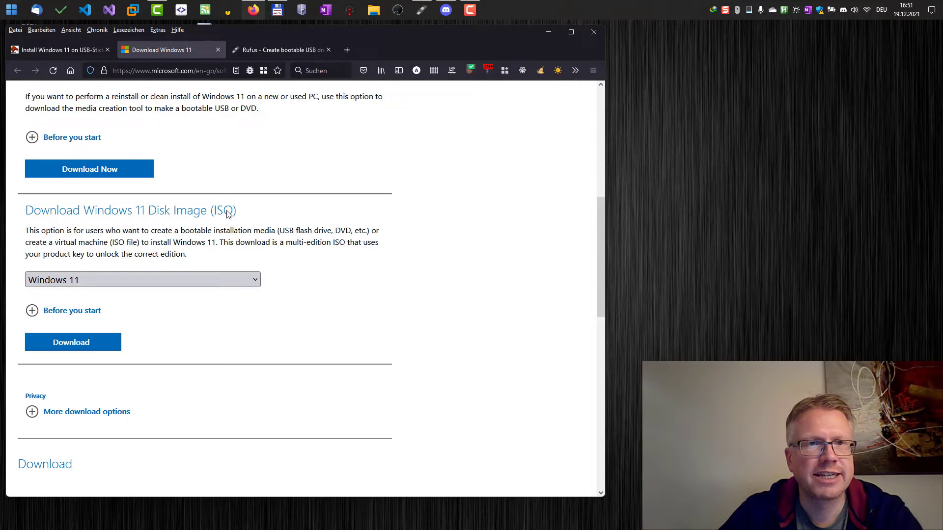
{"action": "left_click", "coordinate": [116, 275]}
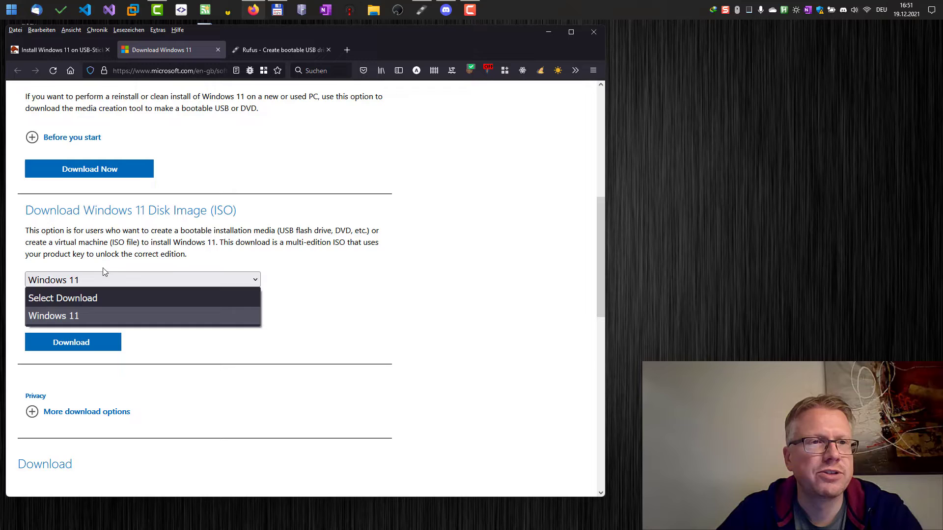
{"action": "left_click", "coordinate": [76, 315]}
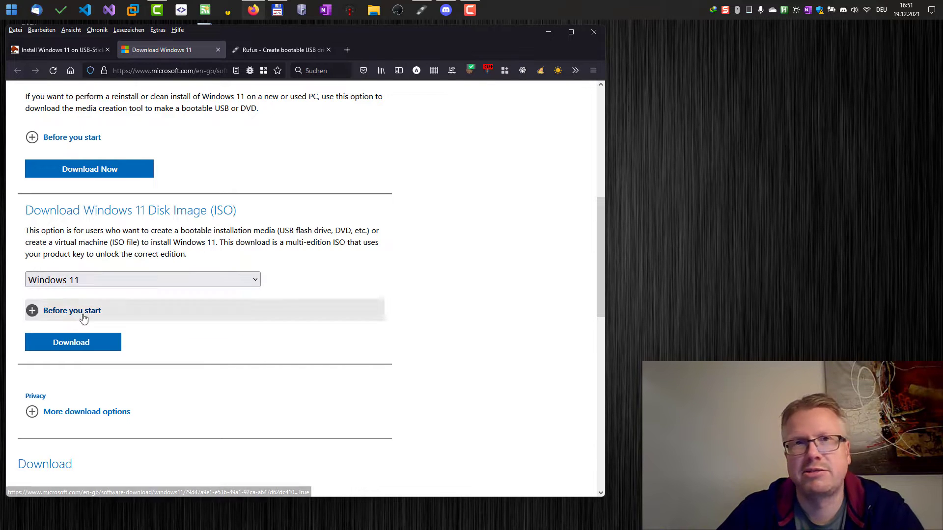
{"action": "left_click", "coordinate": [92, 350]}
Step: Choose English as the product language, confirm it, then switch to the Rufus website tab
{"action": "scroll", "coordinate": [139, 344], "scroll_direction": "down", "scroll_amount": 2}
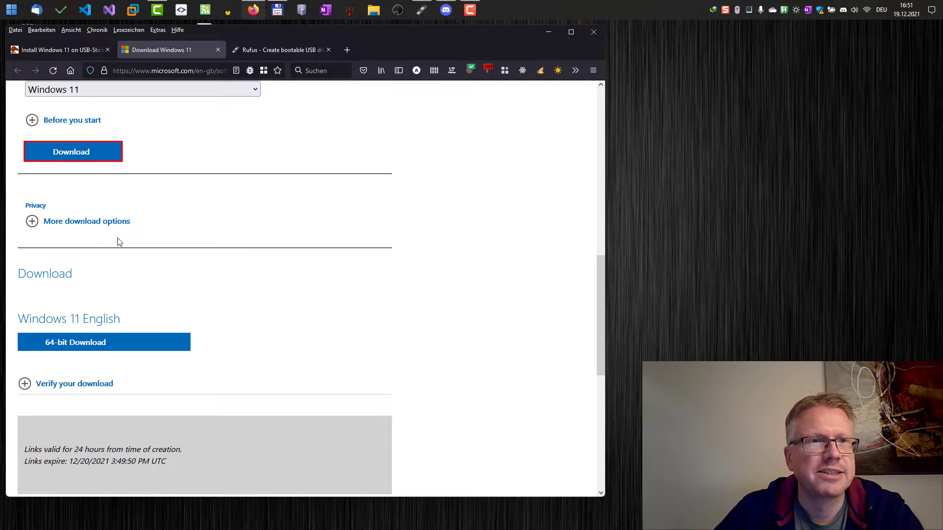
{"action": "left_click", "coordinate": [99, 221]}
{"action": "scroll", "coordinate": [251, 302], "scroll_direction": "down", "scroll_amount": 2}
{"action": "left_click", "coordinate": [161, 214]}
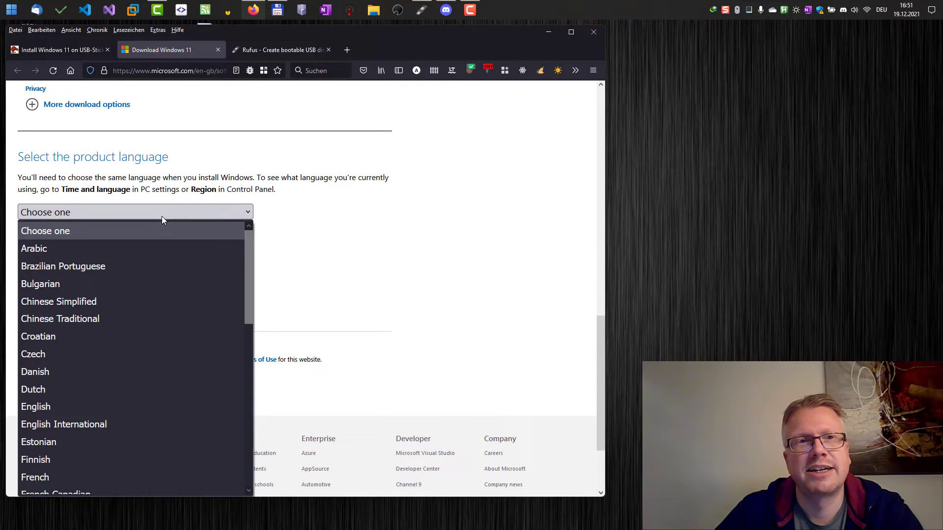
{"action": "scroll", "coordinate": [250, 264], "scroll_direction": "down", "scroll_amount": 2}
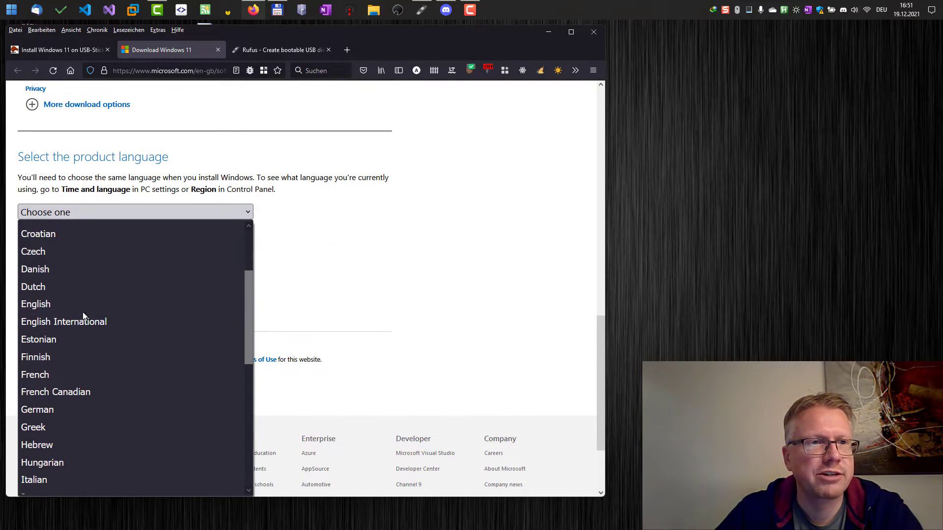
{"action": "left_click", "coordinate": [78, 305]}
{"action": "left_click", "coordinate": [80, 264]}
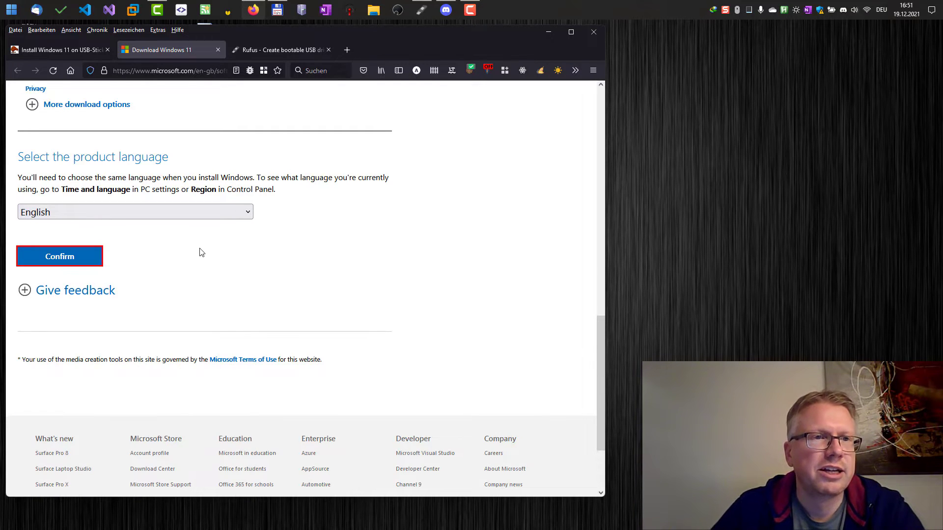
{"action": "scroll", "coordinate": [196, 231], "scroll_direction": "down", "scroll_amount": 2}
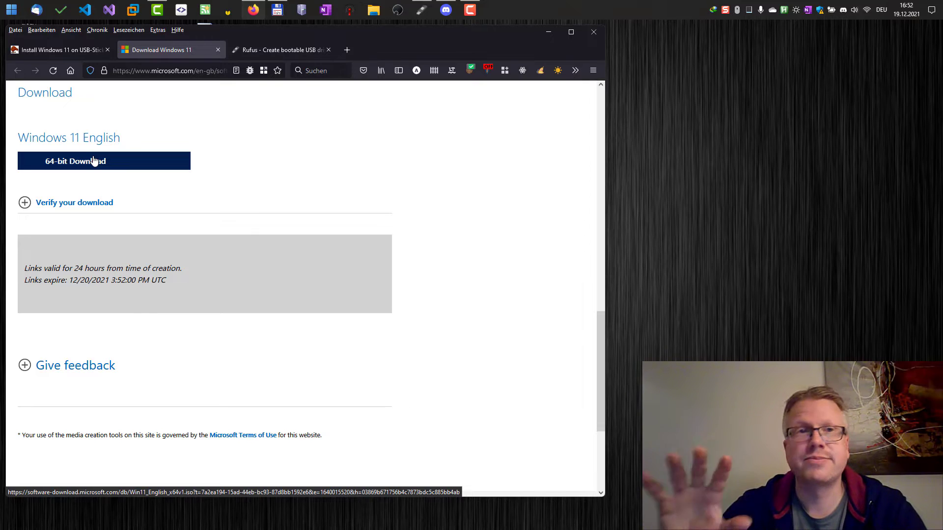
{"action": "left_click", "coordinate": [250, 49]}
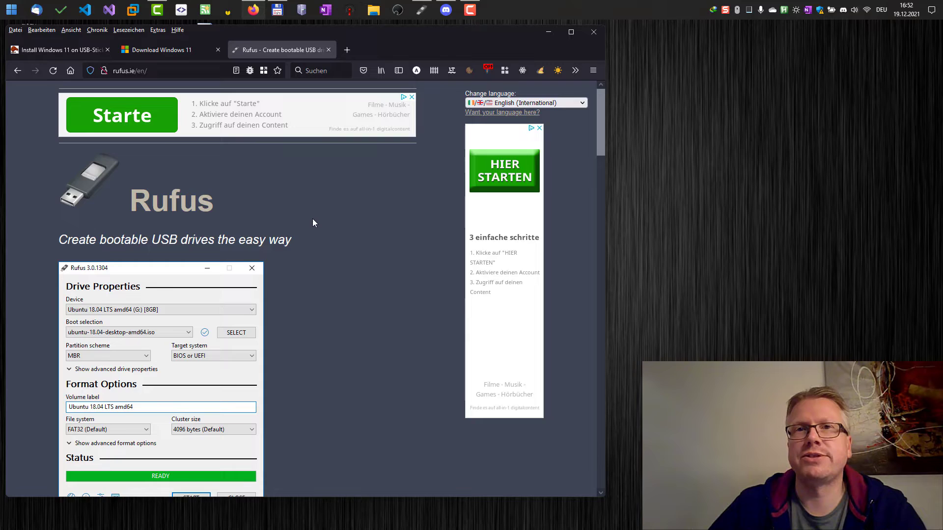
Step: Scroll rufus.ie down to the Rufus 3.17 and Rufus 3.17 Portable download links
{"action": "scroll", "coordinate": [312, 219], "scroll_direction": "down", "scroll_amount": 10}
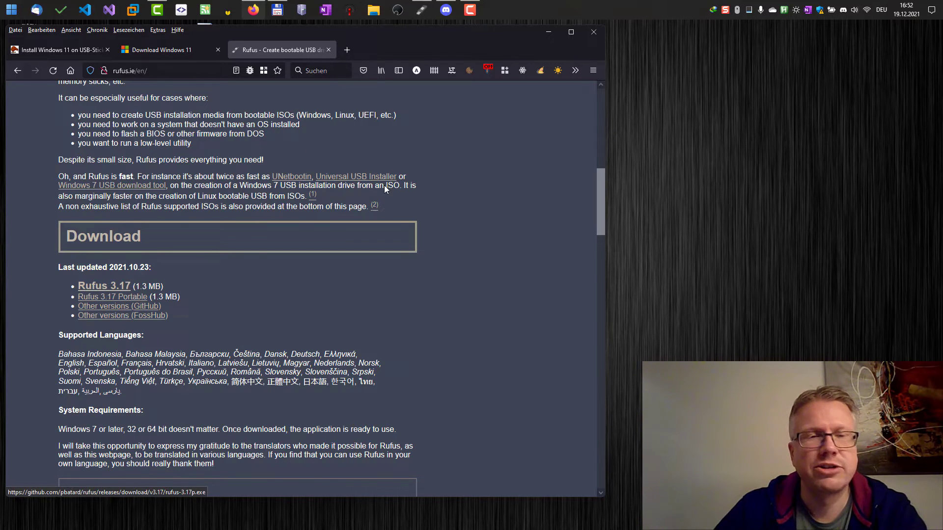
Step: Bring up the Rufus window, pick the 128 GB drive, and change the interface language to English
{"action": "mouse_move", "coordinate": [421, 9]}
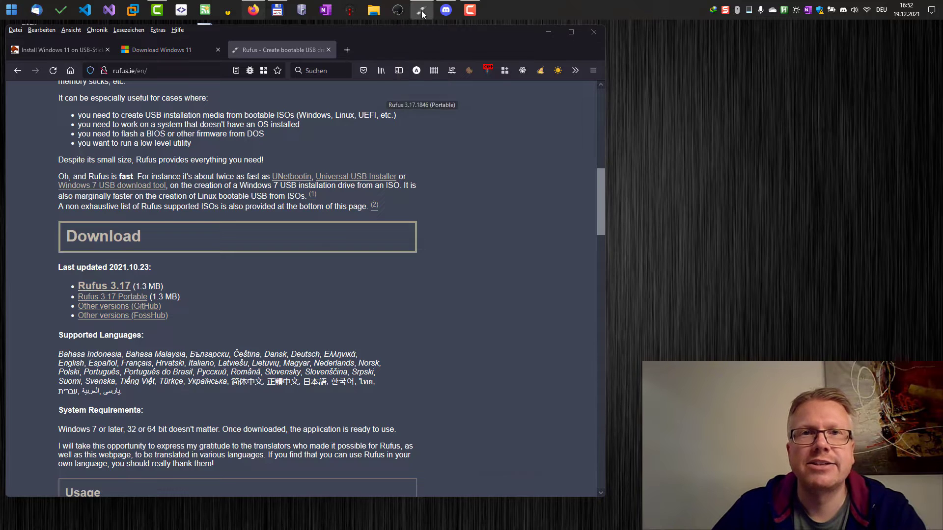
{"action": "left_click", "coordinate": [549, 32]}
{"action": "left_click_drag", "start_coordinate": [416, 119], "coordinate": [236, 110]}
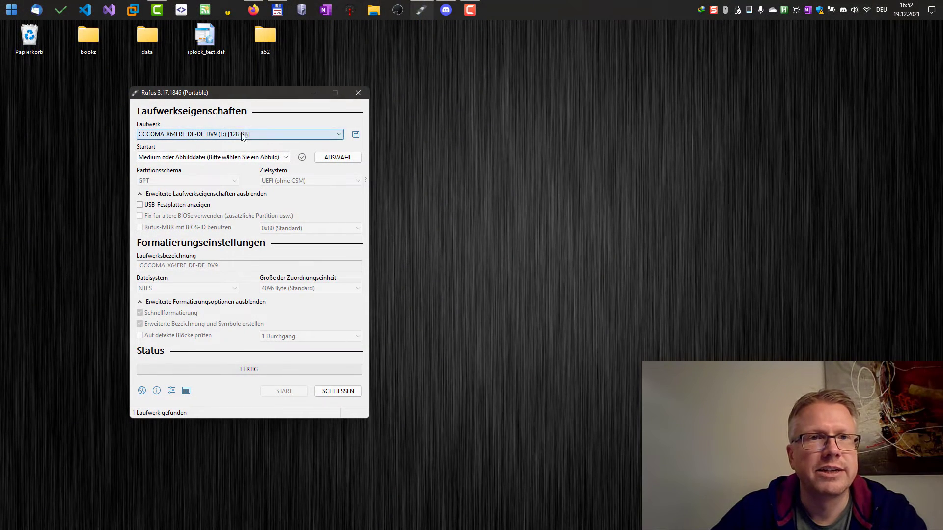
{"action": "left_click", "coordinate": [220, 145]}
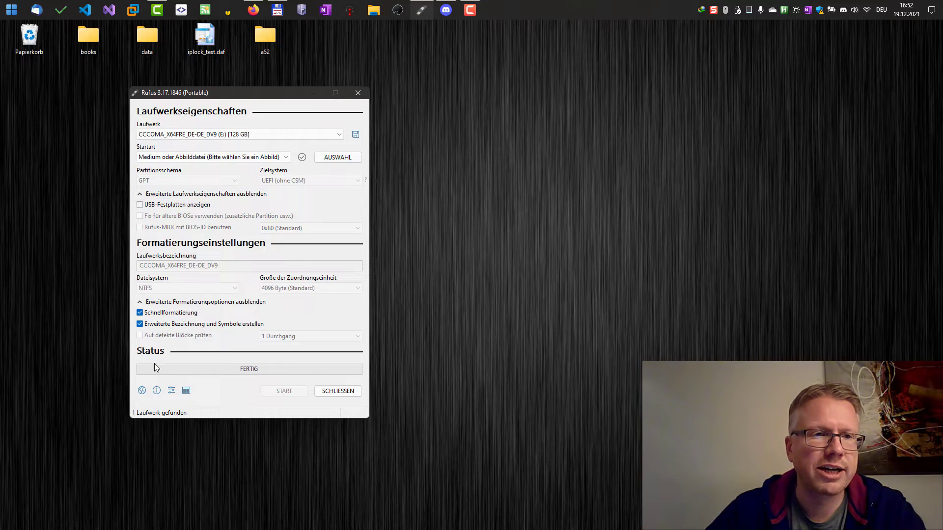
{"action": "left_click", "coordinate": [143, 392]}
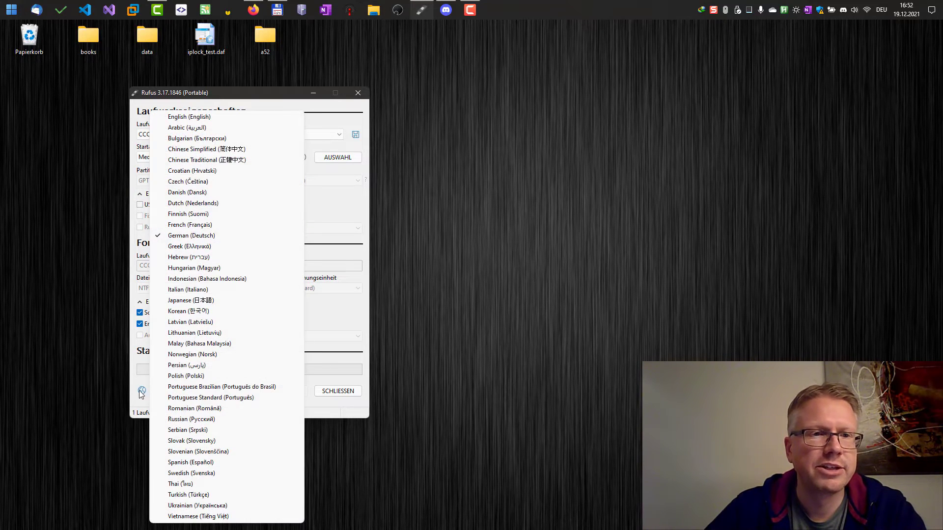
{"action": "left_click", "coordinate": [220, 119]}
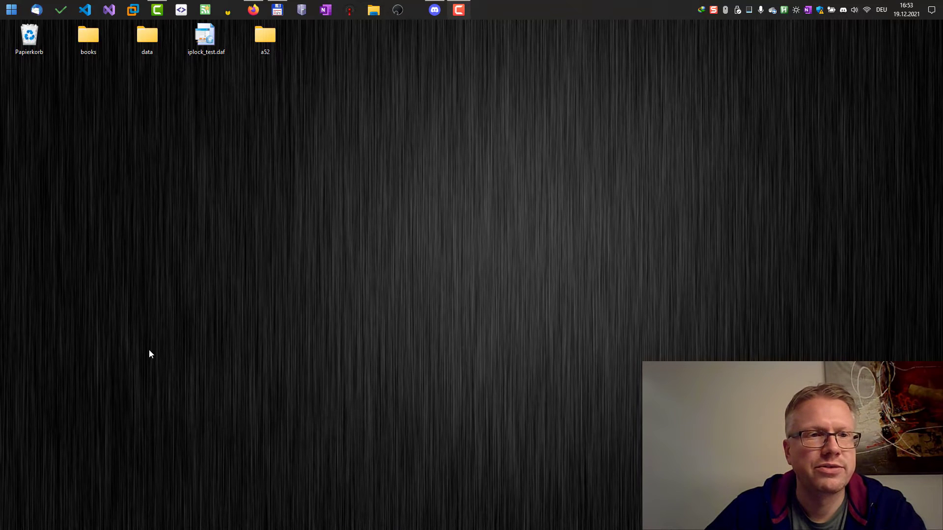
{"action": "left_click_drag", "start_coordinate": [276, 96], "coordinate": [283, 89]}
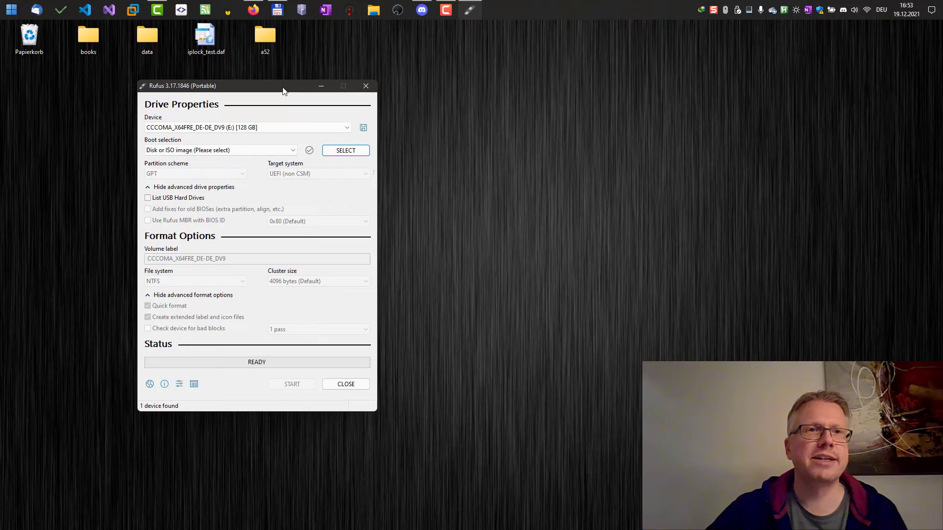
Step: Select CCCOMA_X64FRE_DE-DE_DV9 (E:) [128 GB] in the Device list
{"action": "left_click", "coordinate": [204, 129]}
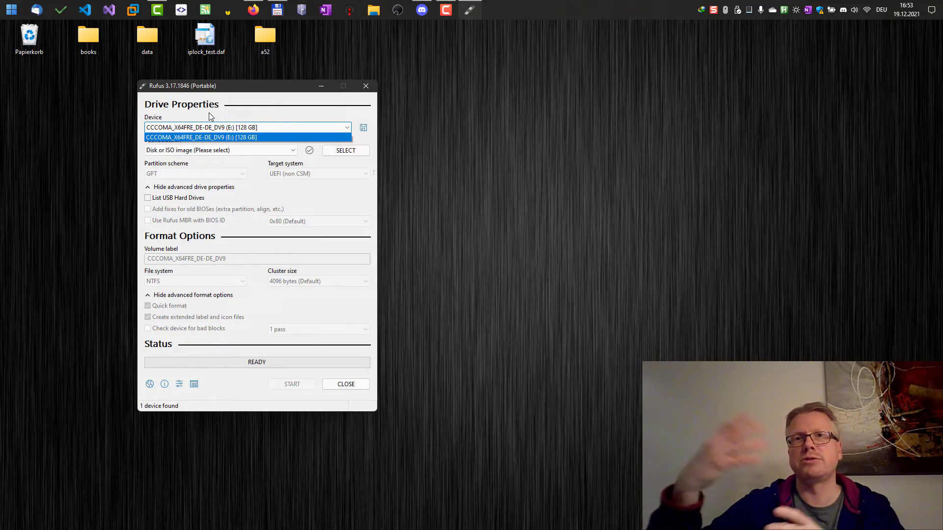
{"action": "left_click", "coordinate": [216, 138]}
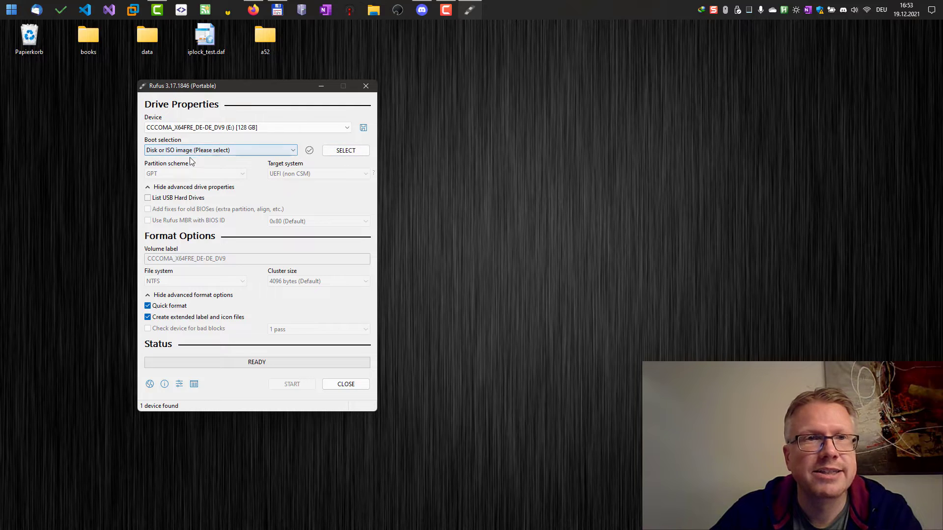
Step: Load Win11_English_x64.iso as the boot image
{"action": "left_click", "coordinate": [343, 152]}
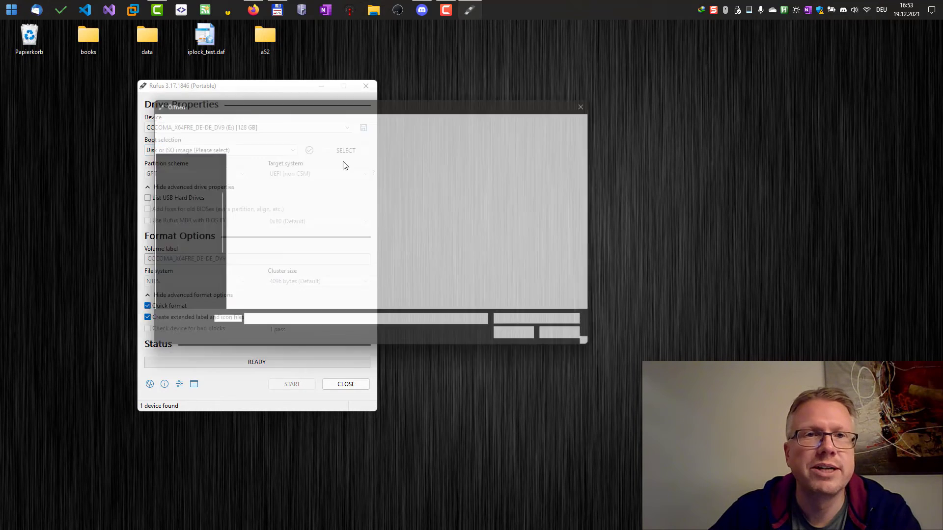
{"action": "left_click", "coordinate": [257, 232]}
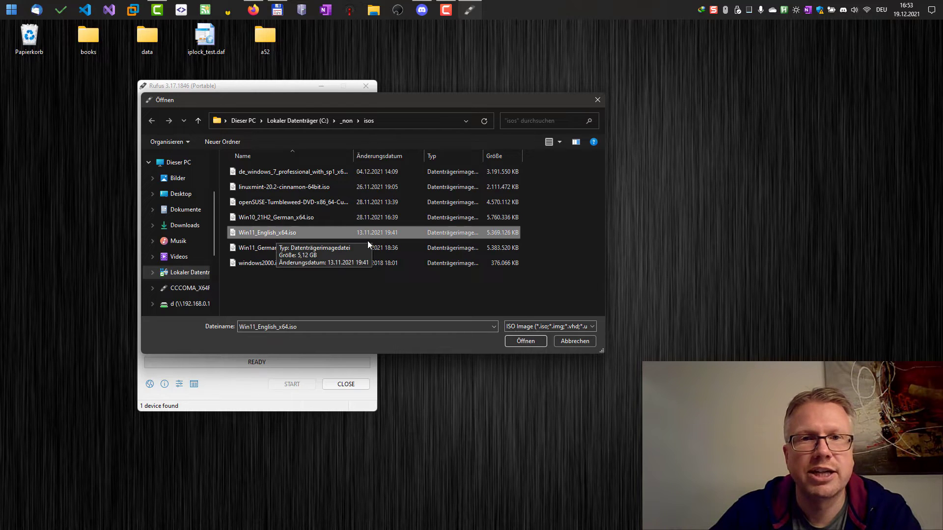
{"action": "left_click", "coordinate": [533, 341]}
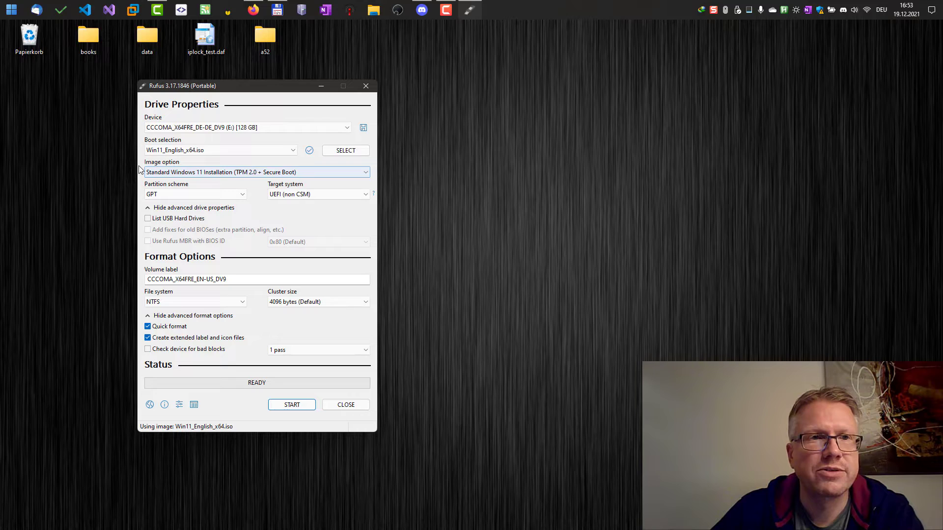
Step: Set Image option to Windows To Go and keep the GPT partition scheme after trying MBR
{"action": "left_click", "coordinate": [188, 175]}
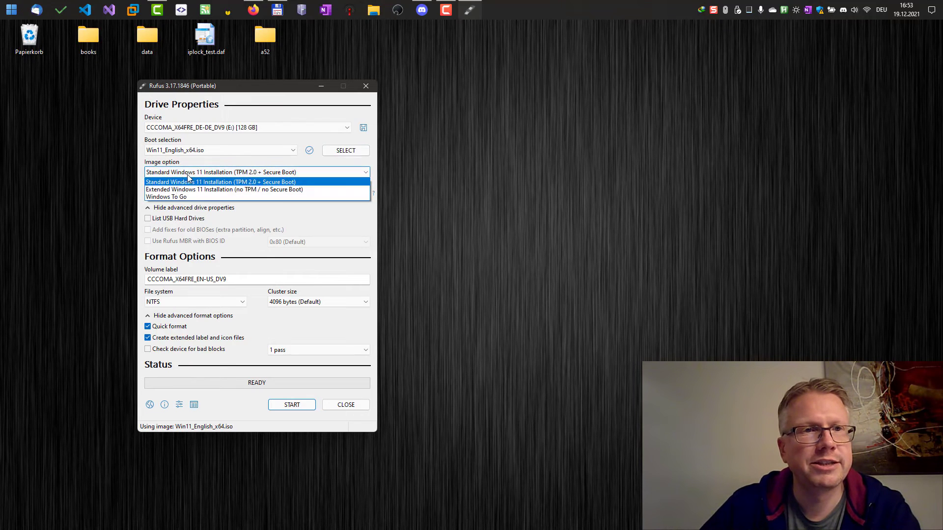
{"action": "left_click", "coordinate": [174, 198]}
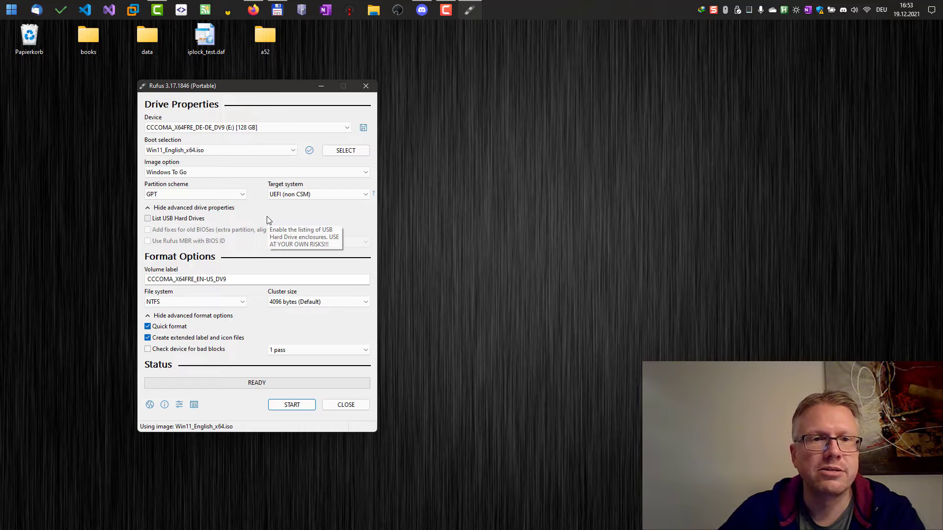
{"action": "left_click", "coordinate": [244, 195]}
{"action": "left_click", "coordinate": [228, 204]}
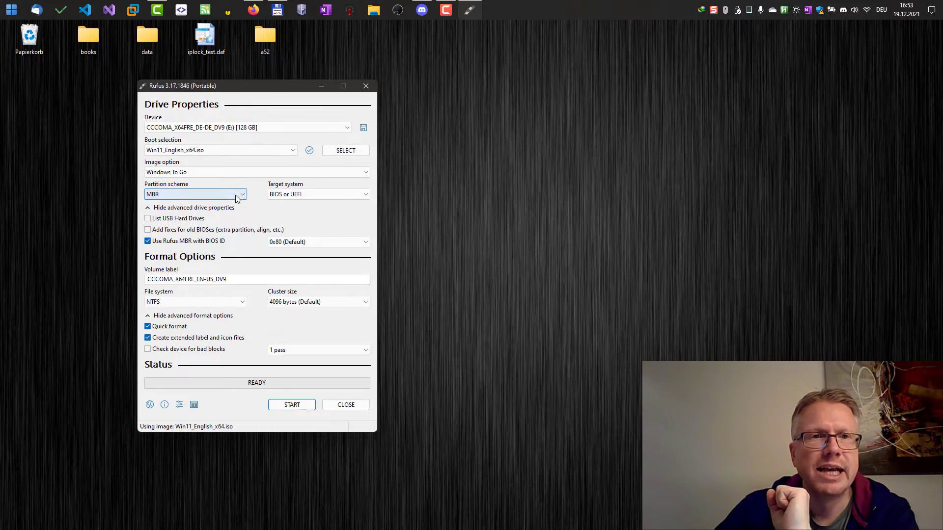
{"action": "left_click", "coordinate": [237, 194]}
{"action": "left_click", "coordinate": [230, 213]}
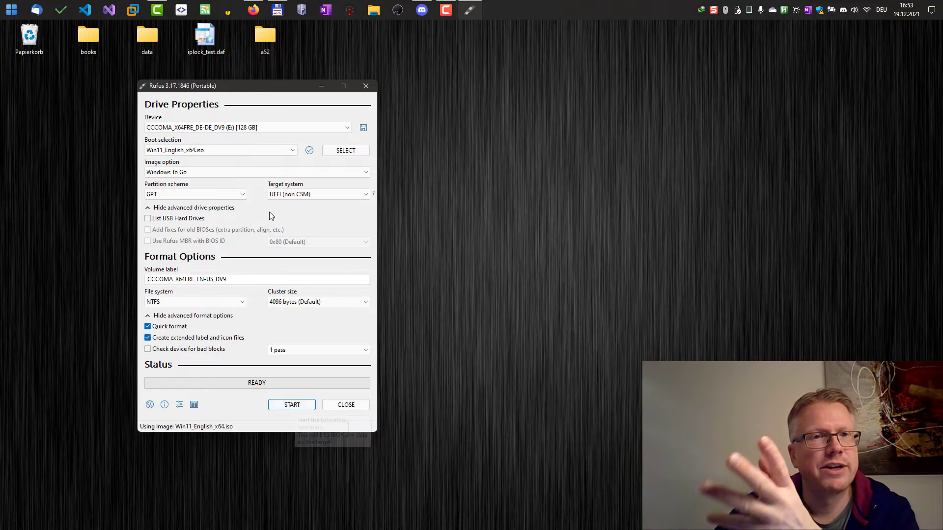
Step: Start the write with the Windows 11 Pro N edition and accept the data-loss warning
{"action": "left_click", "coordinate": [292, 405]}
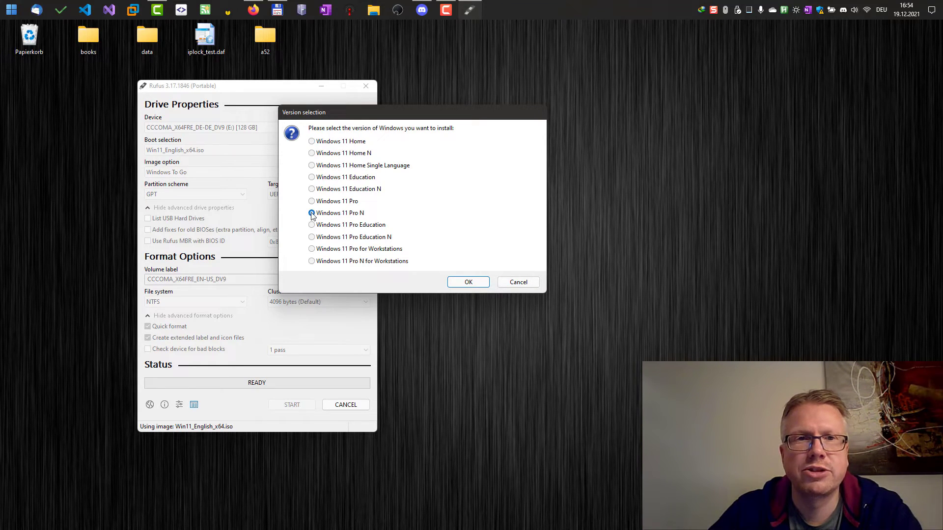
{"action": "left_click", "coordinate": [469, 283]}
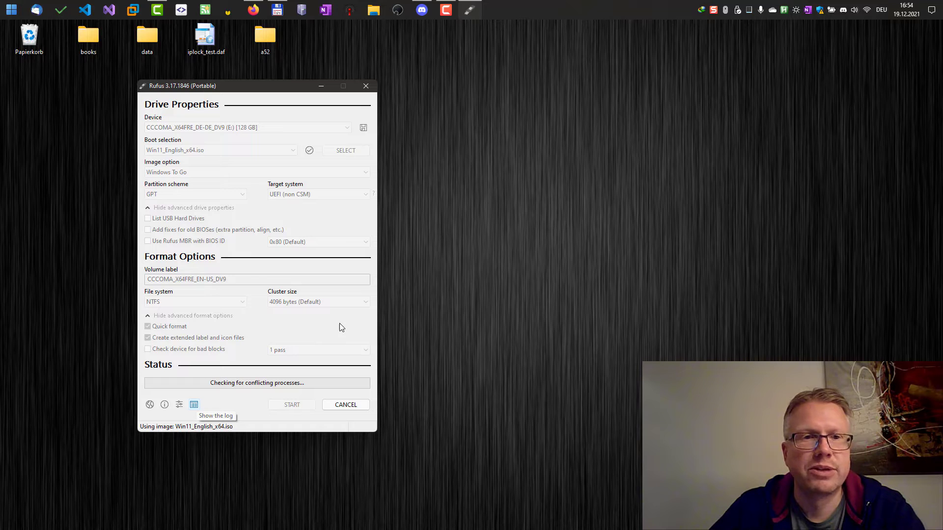
{"action": "left_click_drag", "start_coordinate": [444, 256], "coordinate": [464, 187]}
{"action": "left_click", "coordinate": [511, 253]}
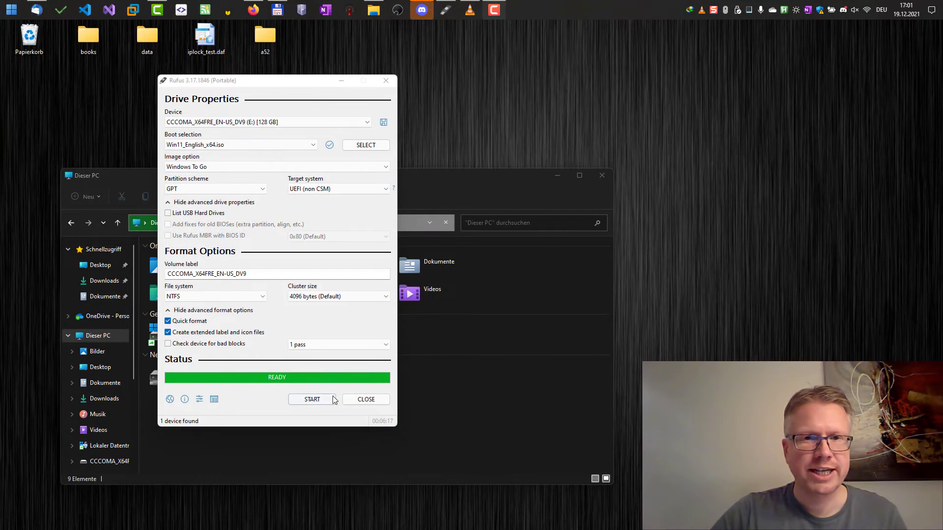
Step: Close Rufus, move the Dieser PC window top-left, and open drive E:
{"action": "left_click", "coordinate": [366, 400]}
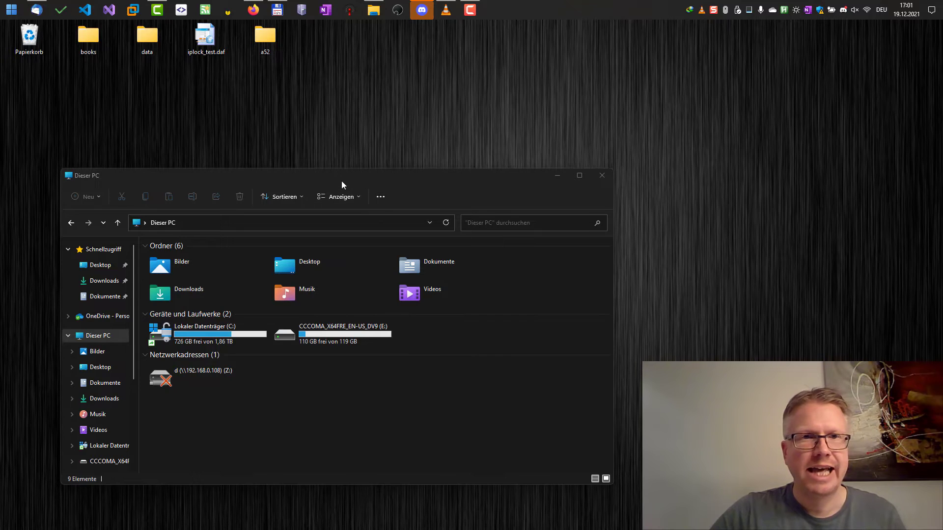
{"action": "left_click_drag", "start_coordinate": [343, 184], "coordinate": [320, 49]}
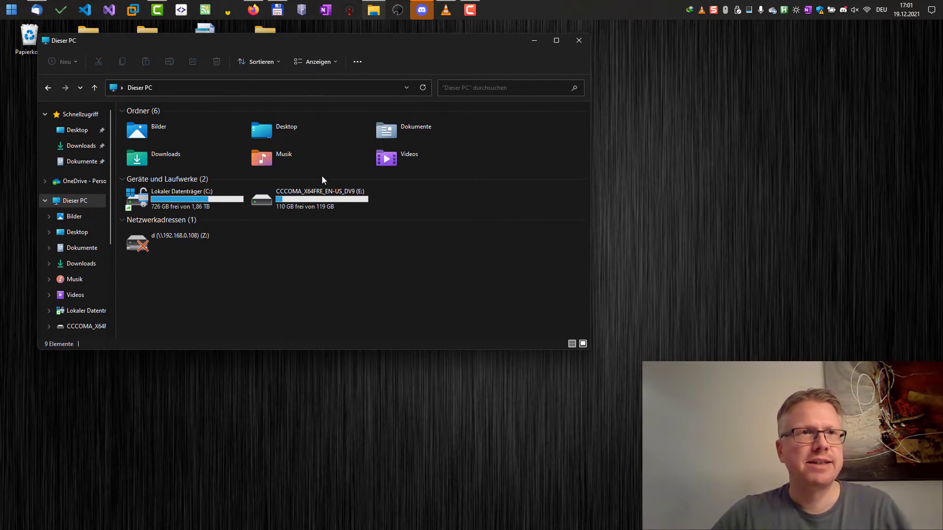
{"action": "double_click", "coordinate": [299, 205]}
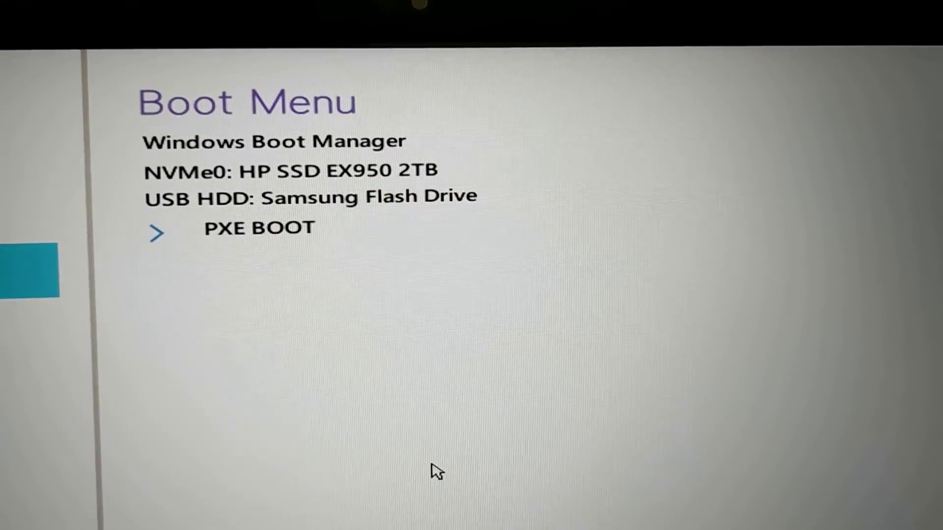
Step: Move down the boot menu to the USB HDD: Samsung Flash Drive entry
{"action": "key", "text": "Down"}
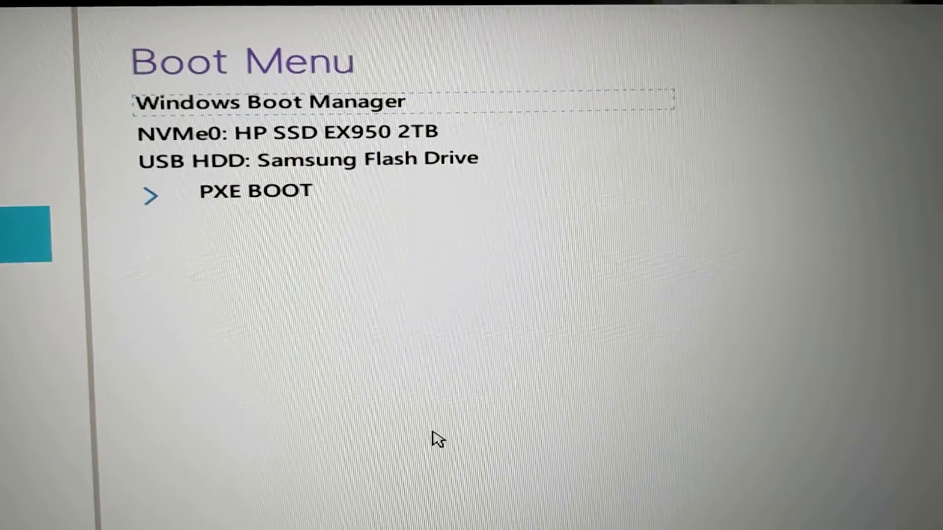
{"action": "key", "text": "Down"}
{"action": "key", "text": "Down"}
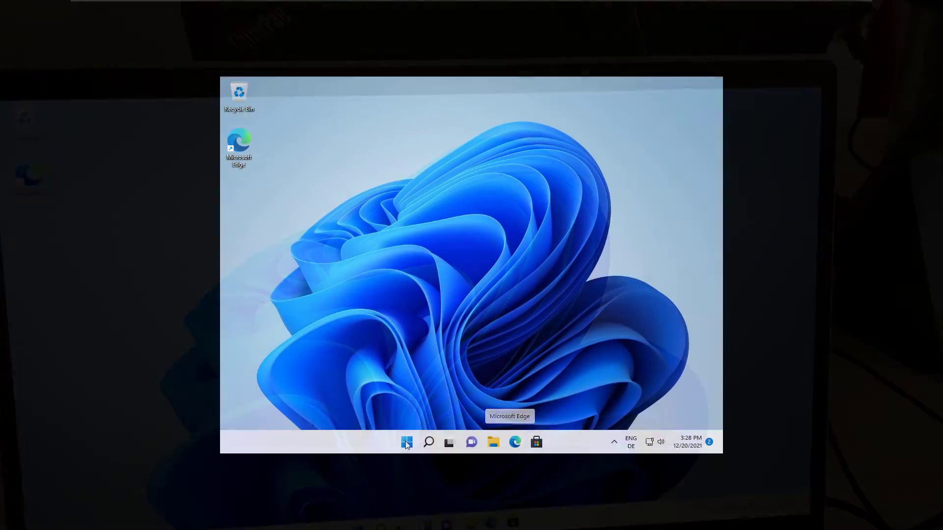
Step: Open the Start menu on the USB-booted Windows 11 taskbar
{"action": "left_click", "coordinate": [406, 443]}
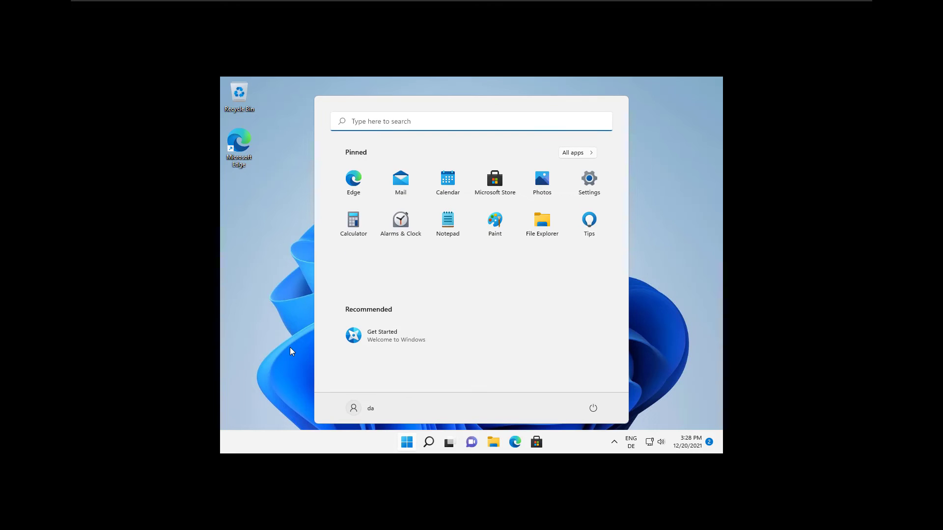